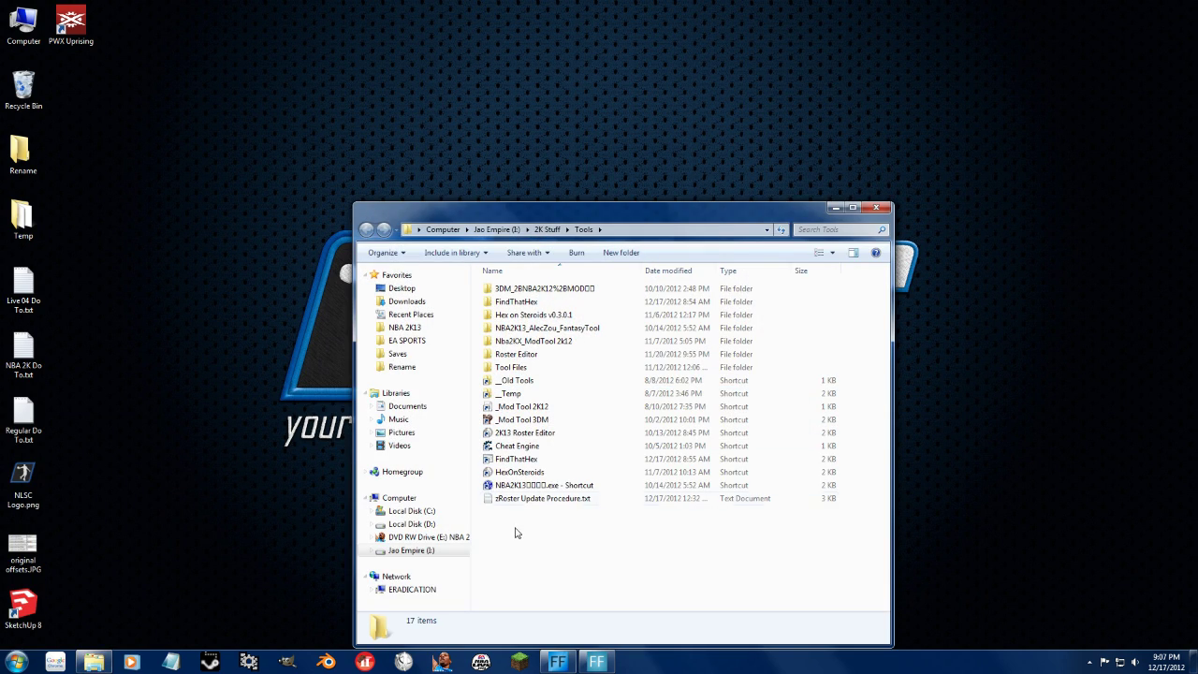
Open zRoster Update Procedure.txt in Notepad and scroll through the offset notes
{"action": "double_click", "coordinate": [538, 498]}
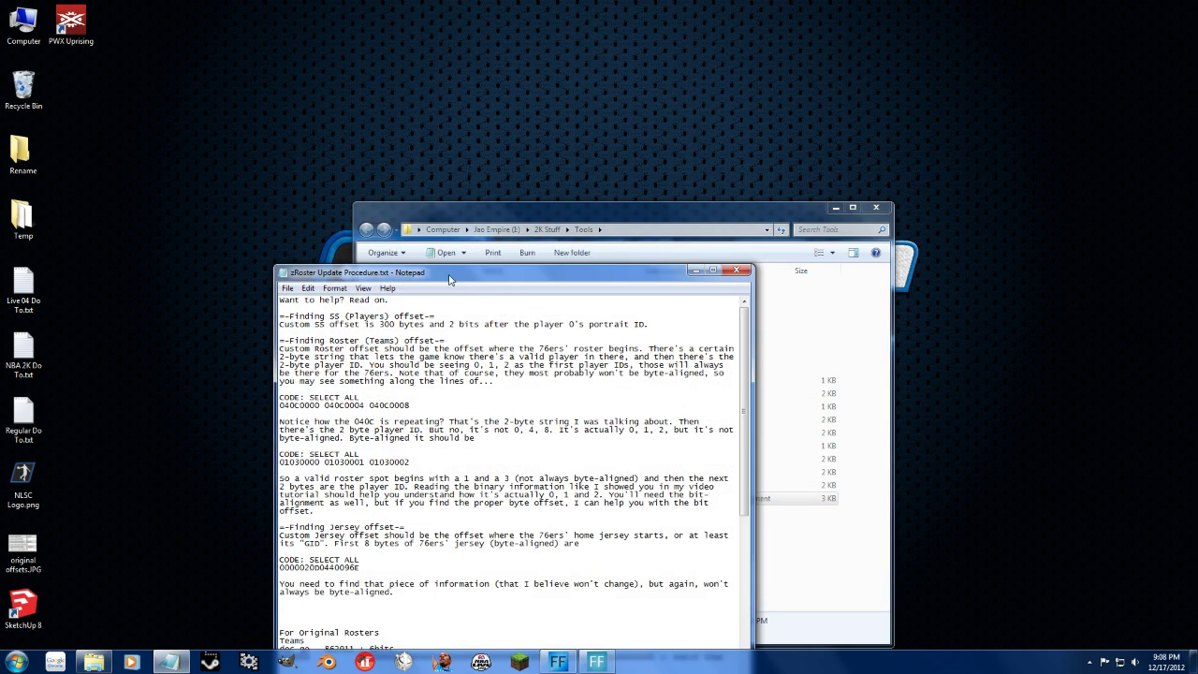
{"action": "left_click_drag", "start_coordinate": [451, 276], "coordinate": [277, 142]}
{"action": "scroll", "coordinate": [311, 377], "scroll_direction": "down", "scroll_amount": 4}
{"action": "scroll", "coordinate": [311, 377], "scroll_direction": "down", "scroll_amount": 7}
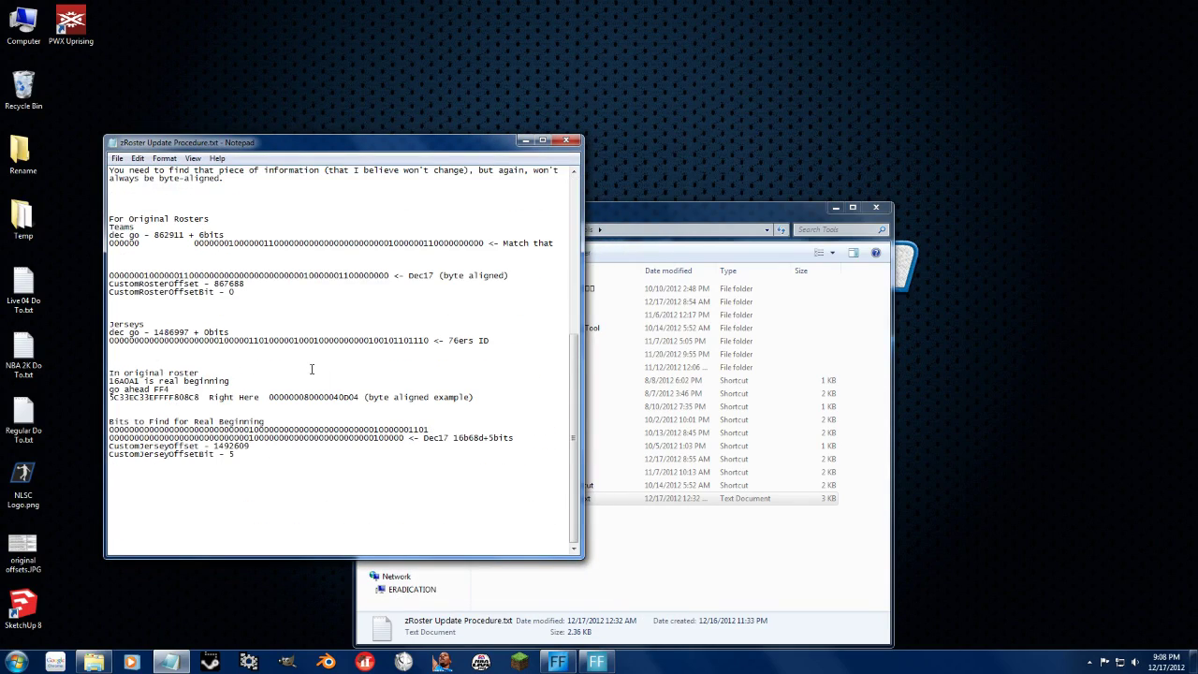
{"action": "scroll", "coordinate": [312, 377], "scroll_direction": "up", "scroll_amount": 11}
Launch FindThatHex and the 2K13 Roster Editor from the Tools folder
{"action": "left_click_drag", "start_coordinate": [619, 208], "coordinate": [809, 206]}
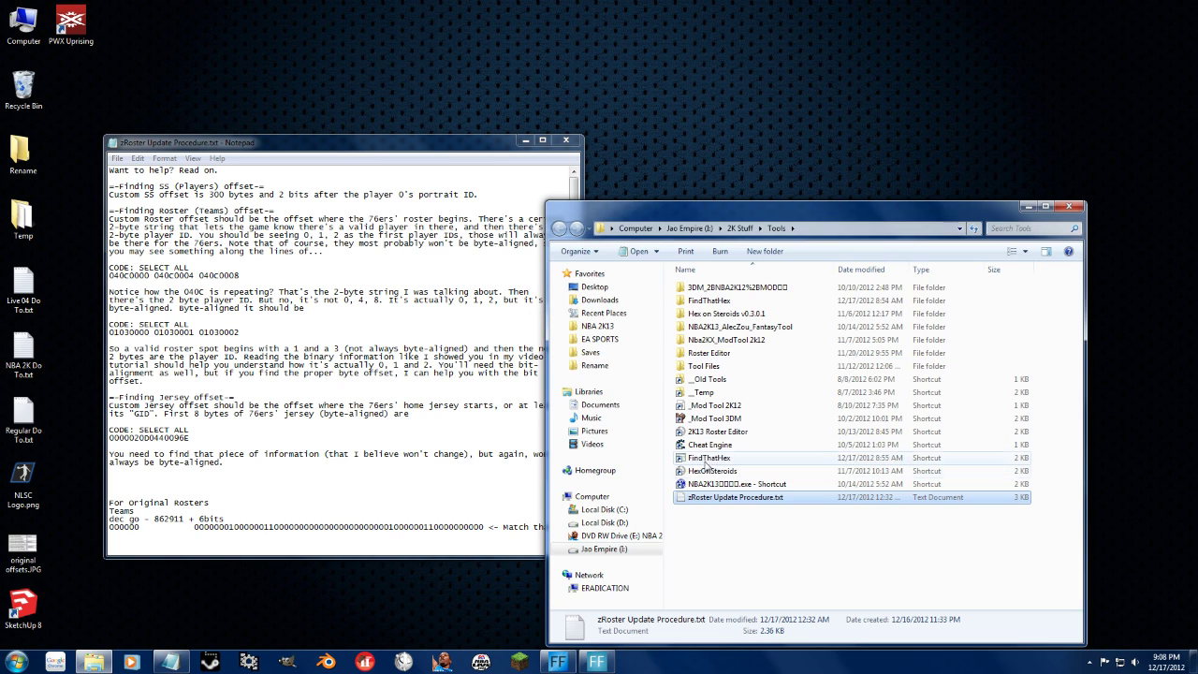
{"action": "double_click", "coordinate": [709, 457]}
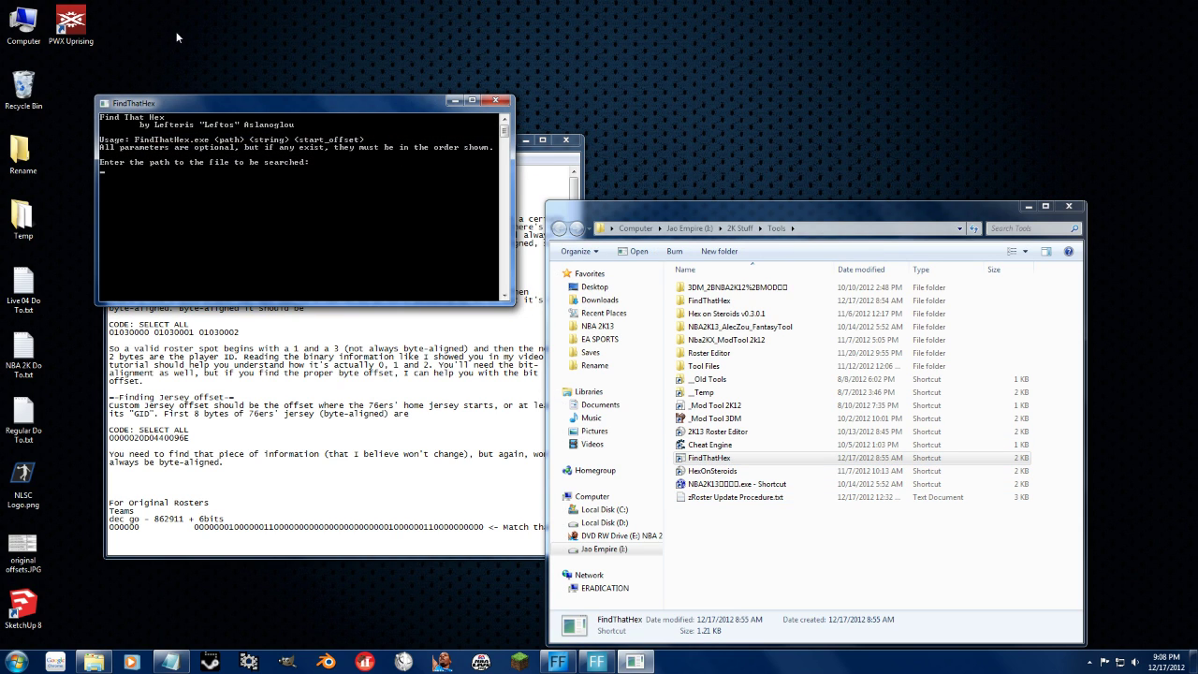
{"action": "left_click", "coordinate": [690, 202]}
{"action": "left_click", "coordinate": [719, 434]}
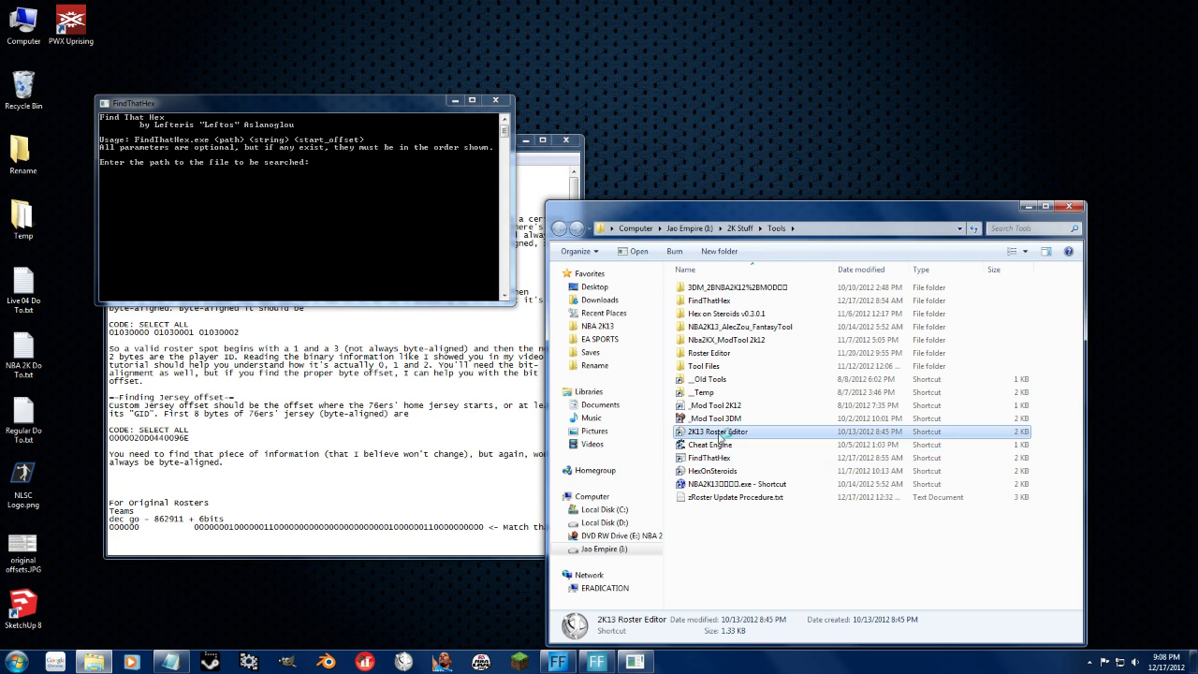
{"action": "double_click", "coordinate": [722, 435]}
Show the editor's Options table: Custom mode, CustomRosterOffset 867688, CustomJerseyOffset 1492609
{"action": "left_click", "coordinate": [241, 162]}
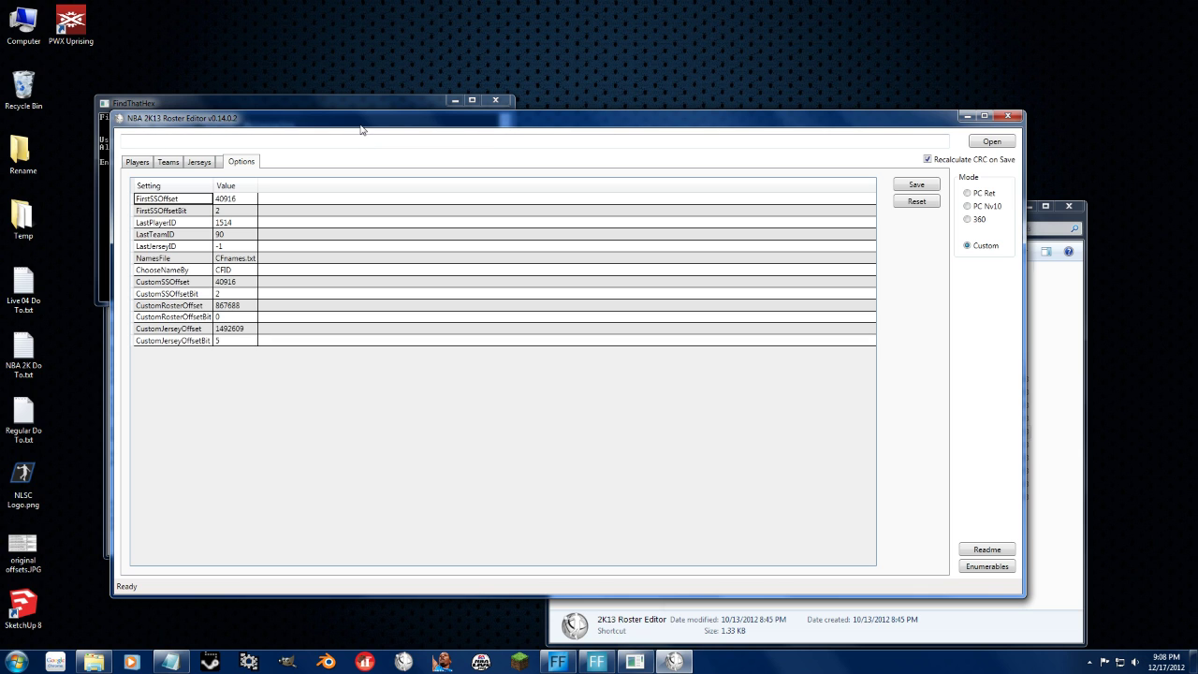
{"action": "left_click_drag", "start_coordinate": [361, 129], "coordinate": [439, 402]}
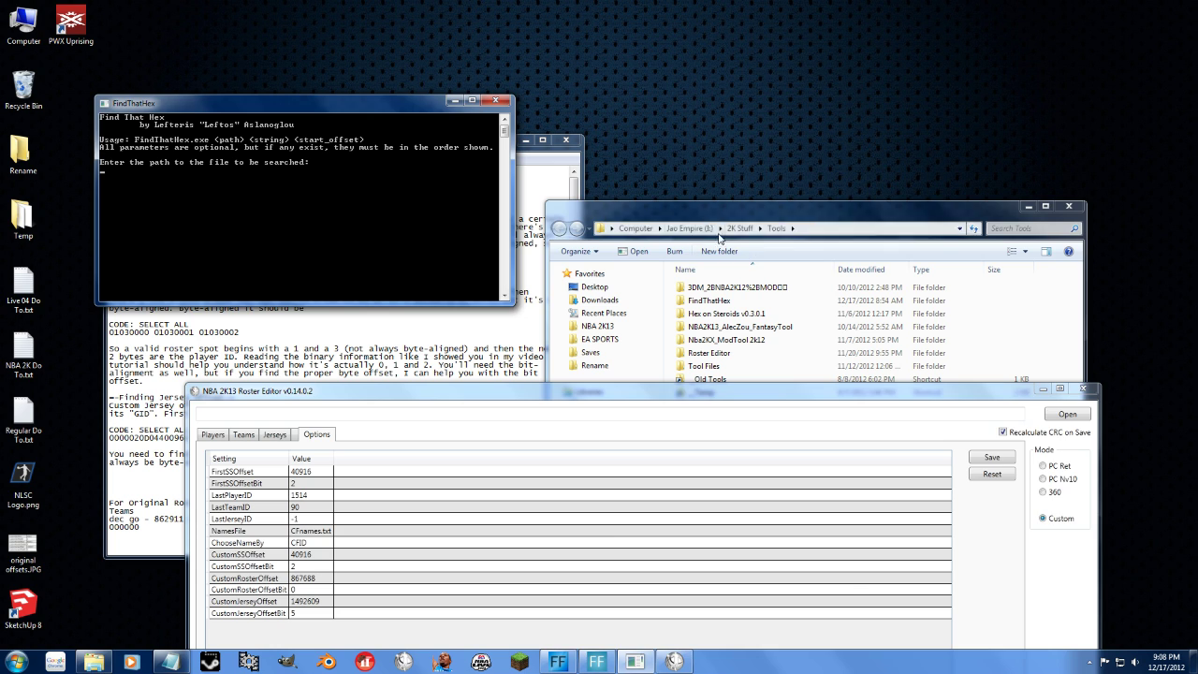
{"action": "left_click", "coordinate": [705, 207]}
Open the NBA 2K13 Saves folder and a second window on Local Disk (C:)
{"action": "right_click", "coordinate": [94, 661]}
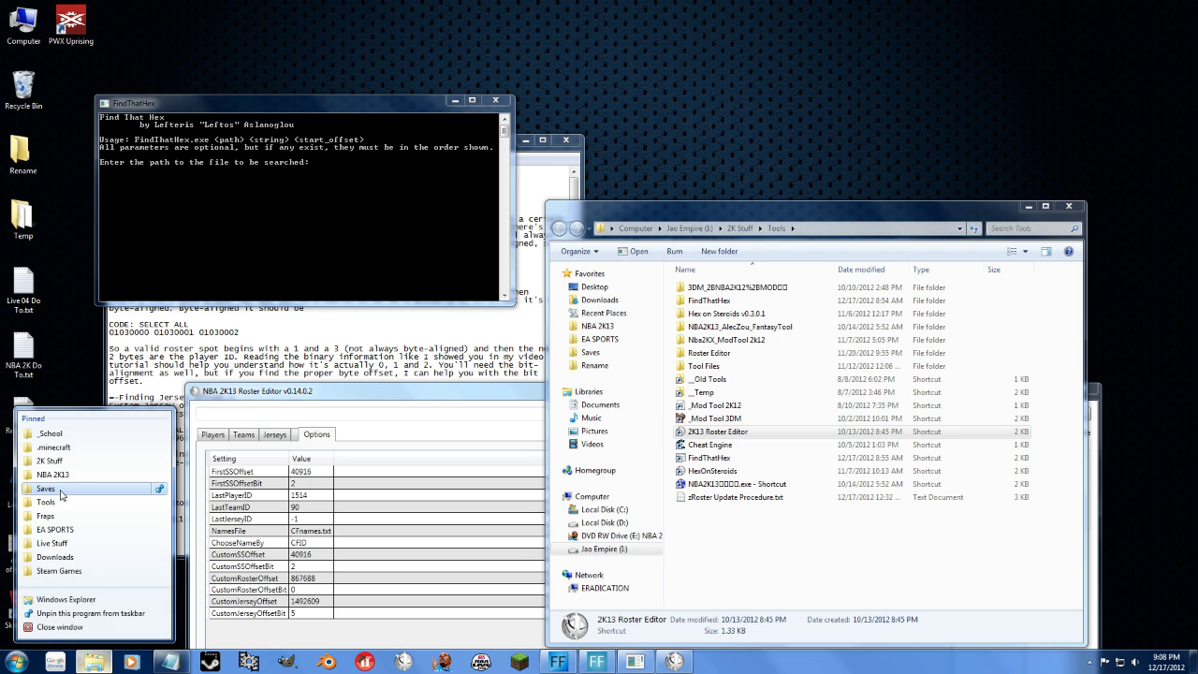
{"action": "left_click", "coordinate": [65, 520]}
{"action": "double_click", "coordinate": [22, 23]}
{"action": "double_click", "coordinate": [753, 112]}
{"action": "left_click_drag", "start_coordinate": [782, 32], "coordinate": [252, 240]}
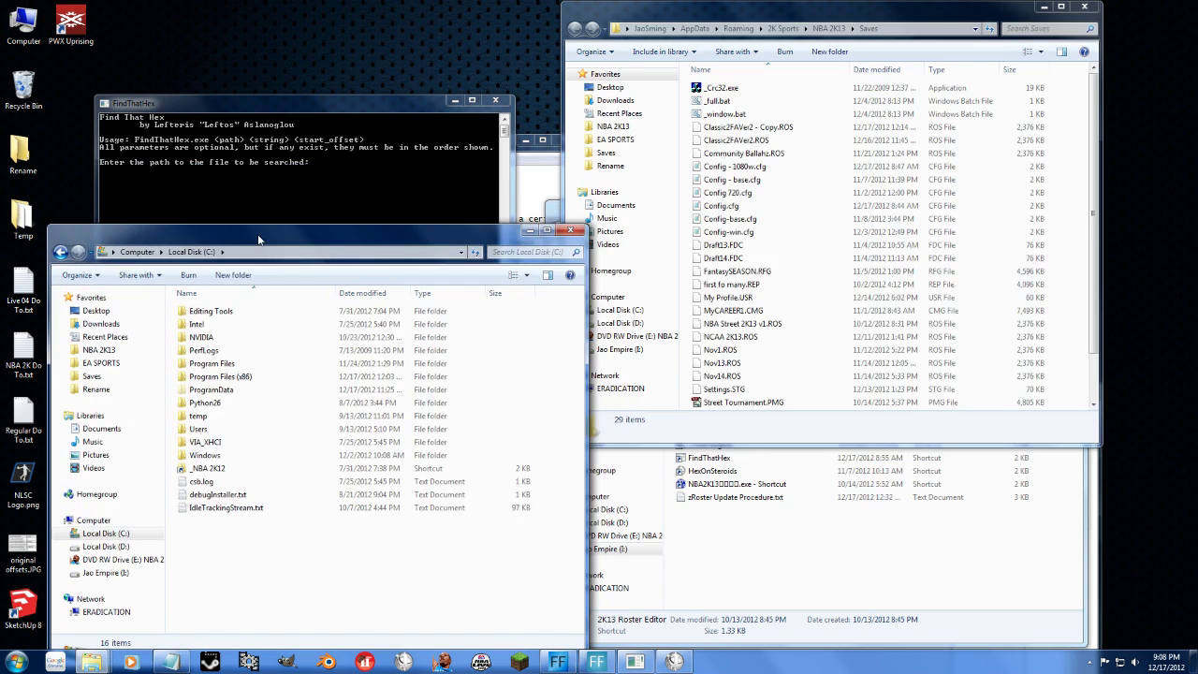
Copy zCurrent.ROS from the Saves folder into the root of C:
{"action": "left_click", "coordinate": [845, 277]}
{"action": "left_click", "coordinate": [725, 259]}
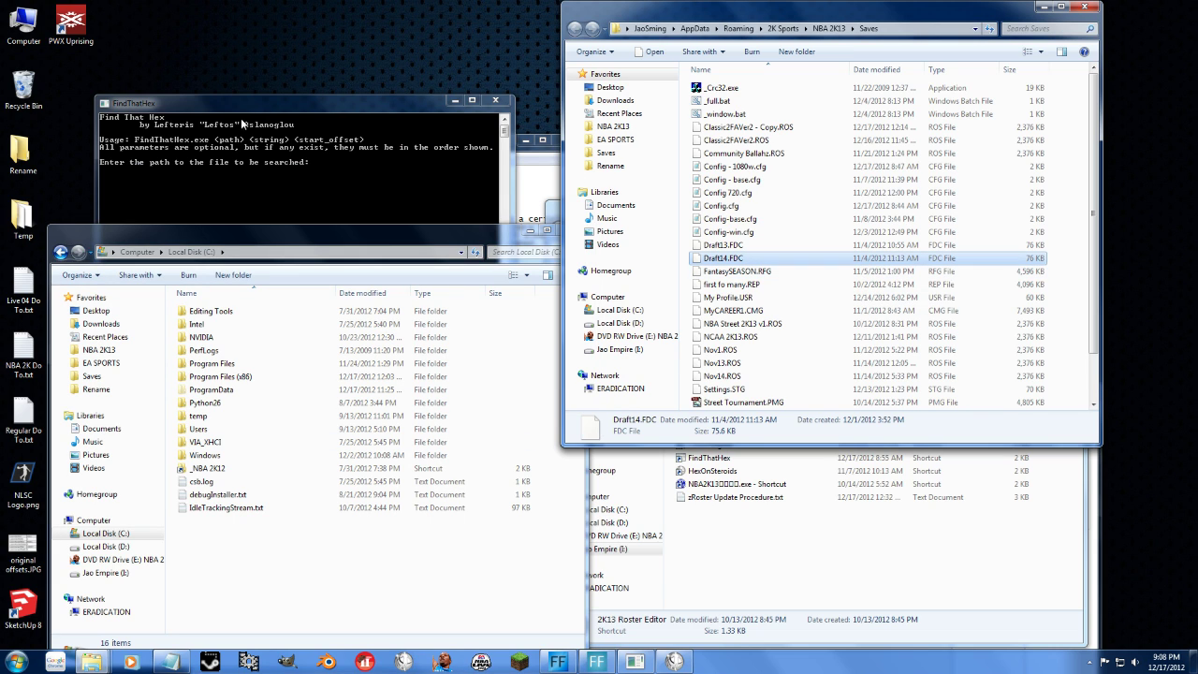
{"action": "left_click", "coordinate": [254, 103]}
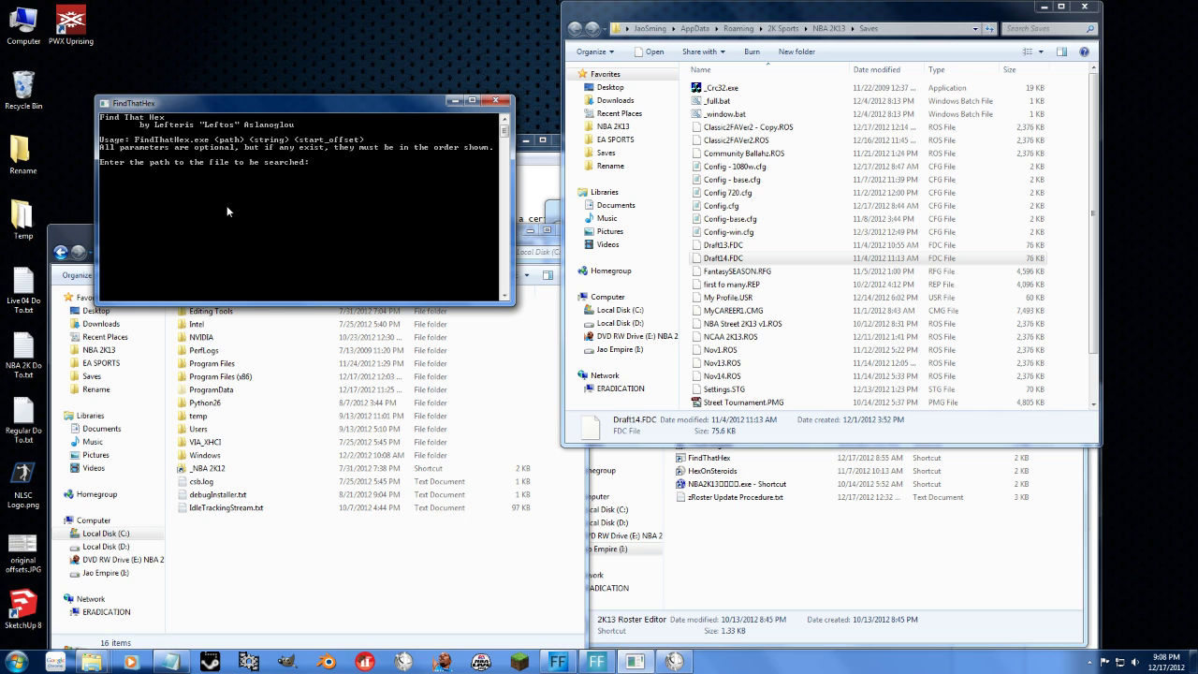
{"action": "left_click", "coordinate": [730, 336]}
{"action": "scroll", "coordinate": [730, 355], "scroll_direction": "down", "scroll_amount": 2}
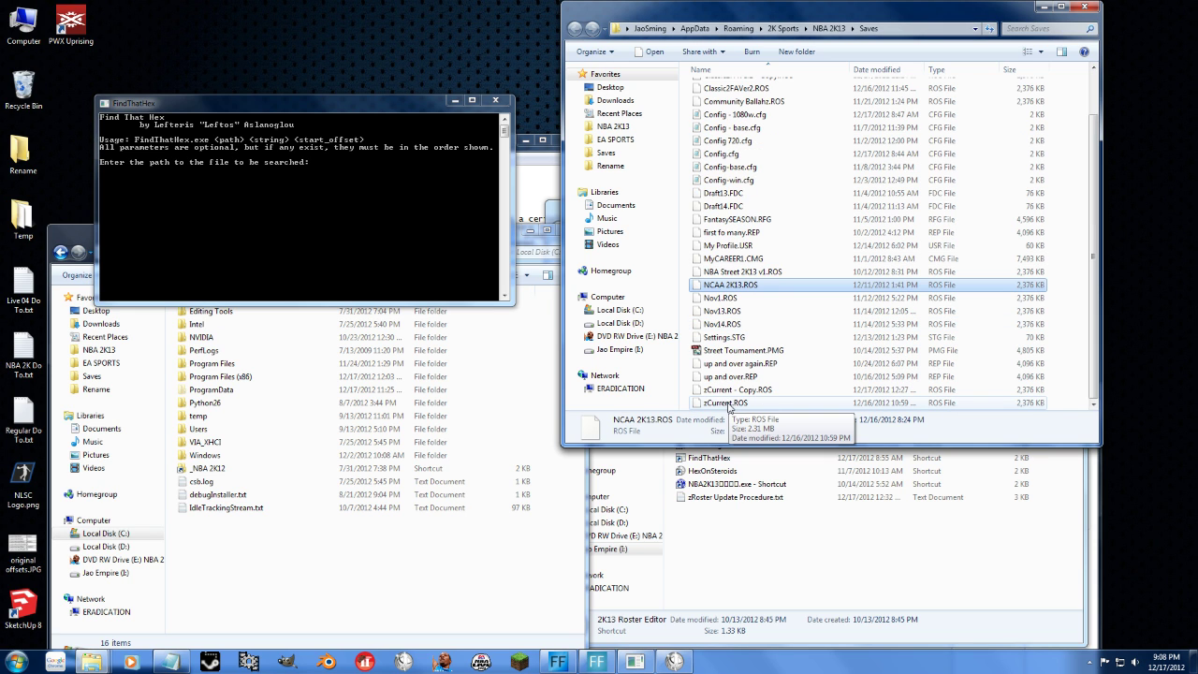
{"action": "left_click_drag", "start_coordinate": [728, 404], "coordinate": [316, 562]}
{"action": "left_click", "coordinate": [355, 569]}
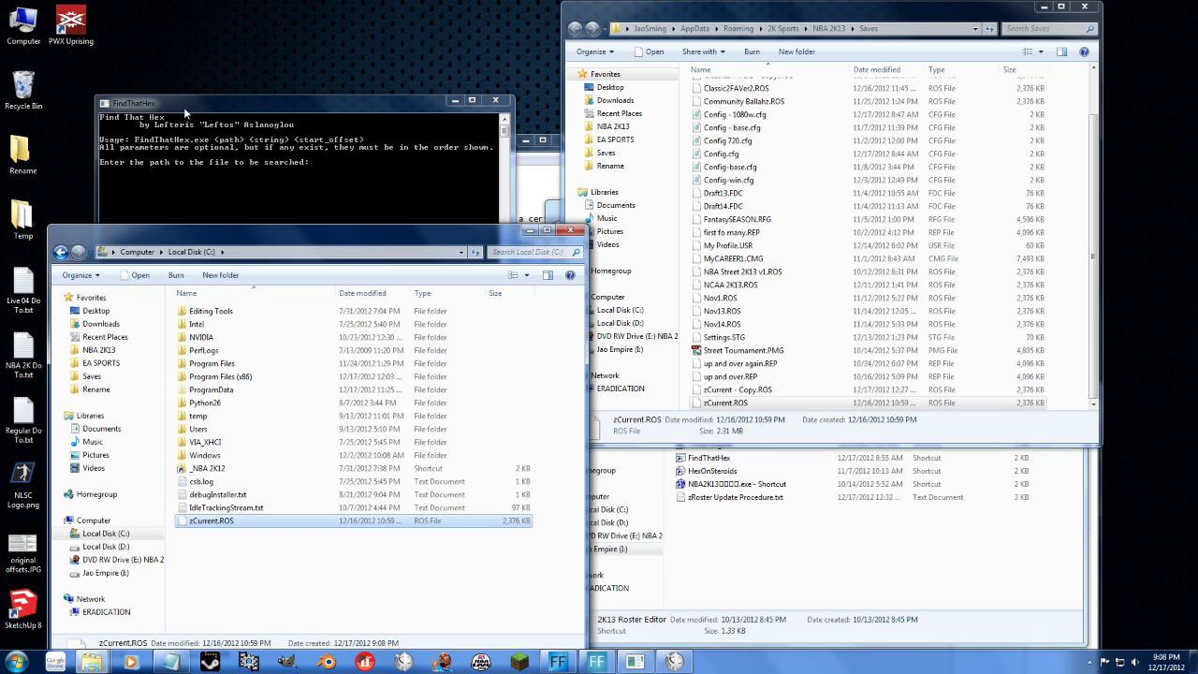
{"action": "left_click_drag", "start_coordinate": [210, 104], "coordinate": [212, 45]}
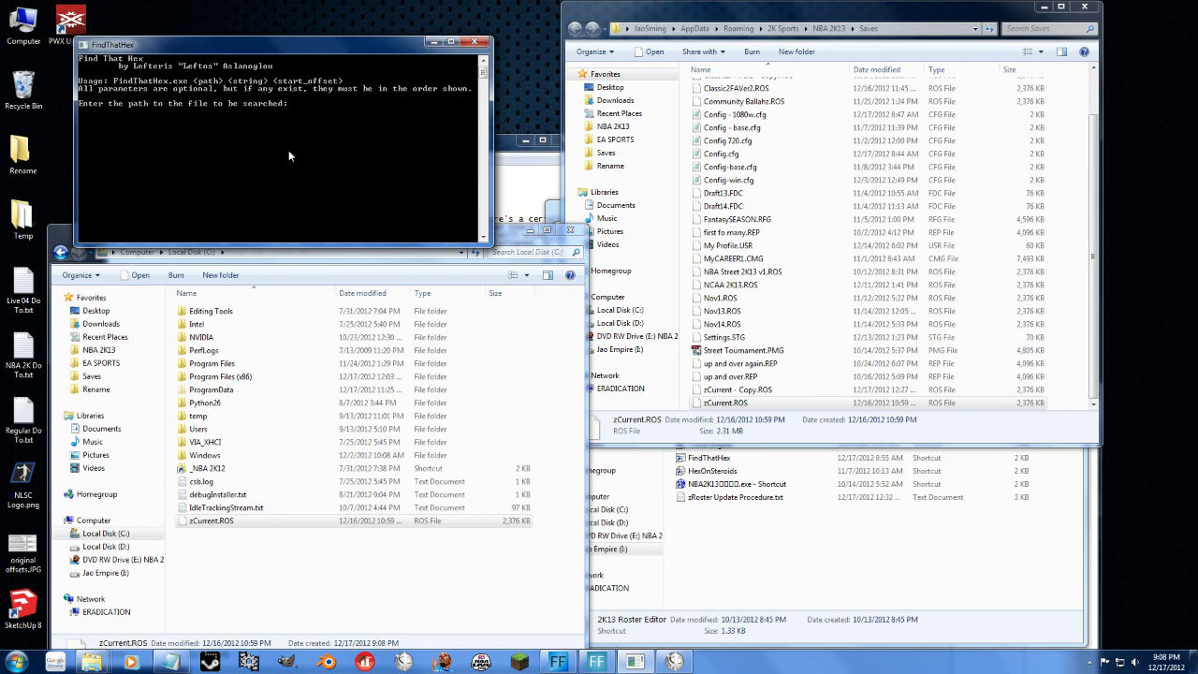
Enter C:\zCurrent.ROS as the file for FindThatHex to search
{"action": "type", "text": "C:\\zCurrent.ROS"}
{"action": "left_click", "coordinate": [123, 250]}
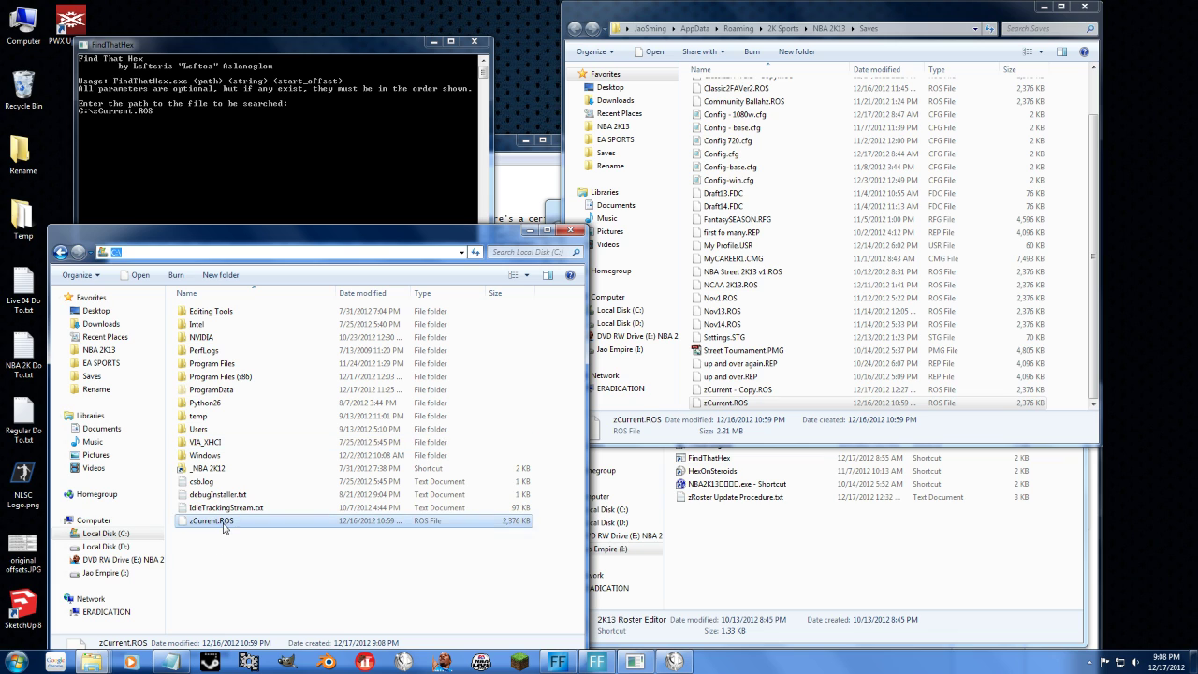
{"action": "left_click", "coordinate": [193, 152]}
{"action": "key", "text": "Return"}
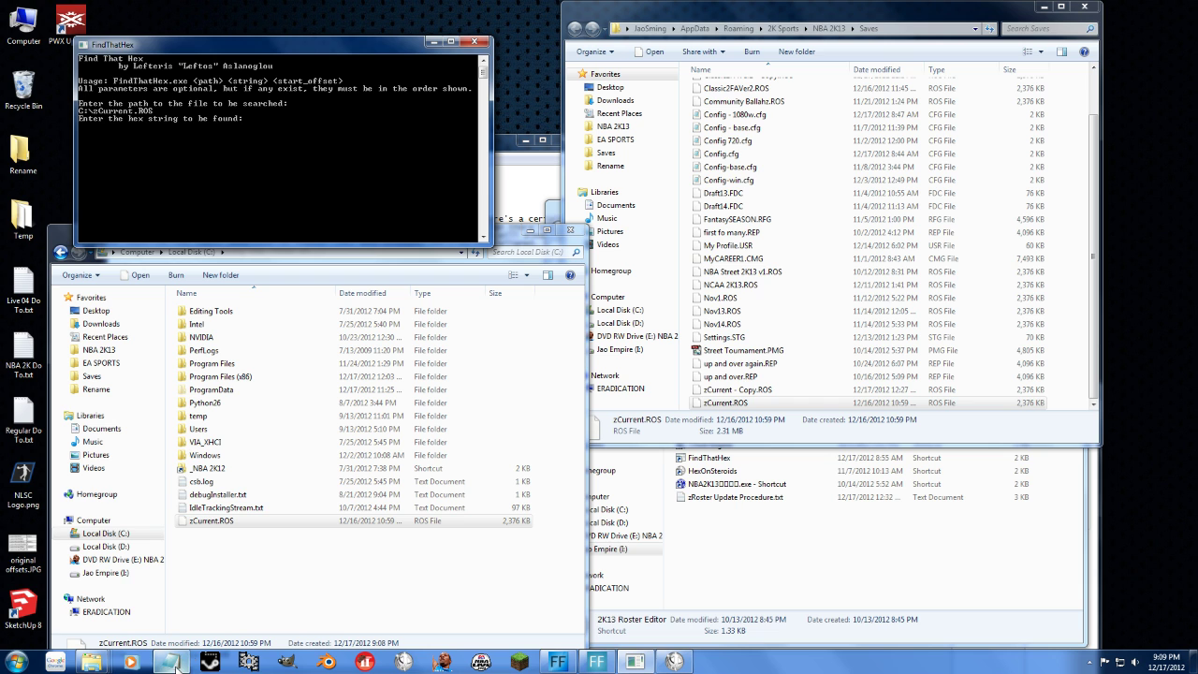
Select the 76ers jersey code 0000020D0440096E under 'Finding Jersey offset' in the notes
{"action": "mouse_move", "coordinate": [174, 665]}
{"action": "left_click", "coordinate": [167, 617]}
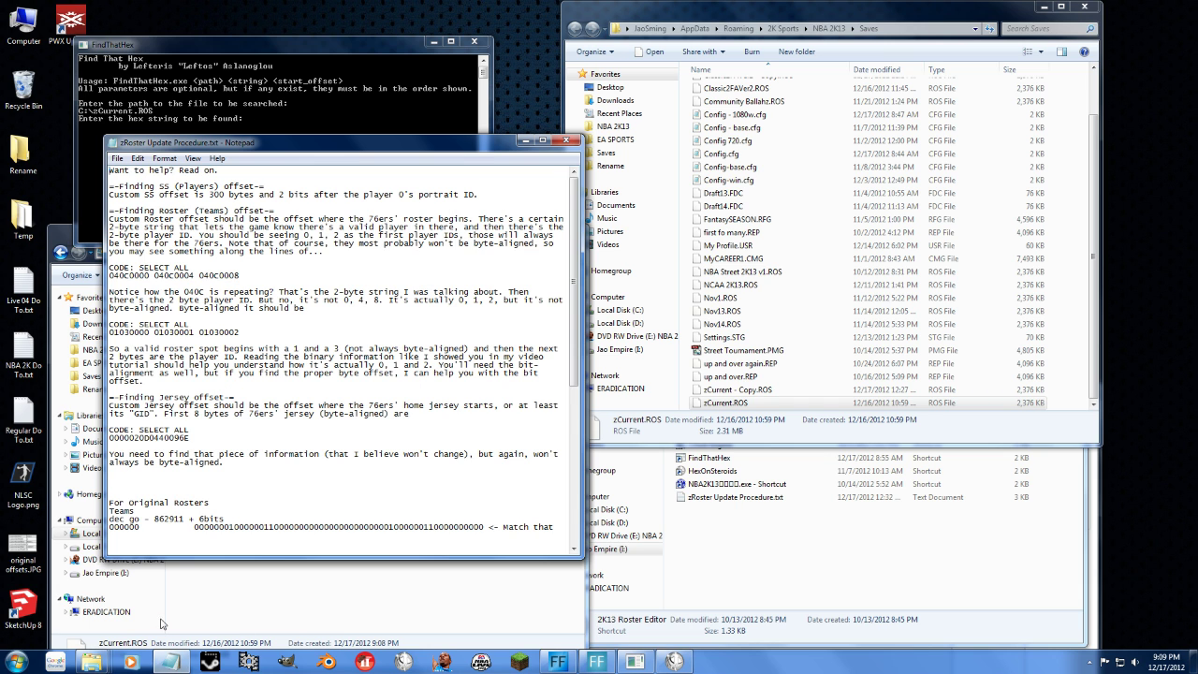
{"action": "scroll", "coordinate": [320, 401], "scroll_direction": "up", "scroll_amount": 7}
{"action": "left_click_drag", "start_coordinate": [109, 398], "coordinate": [239, 398]}
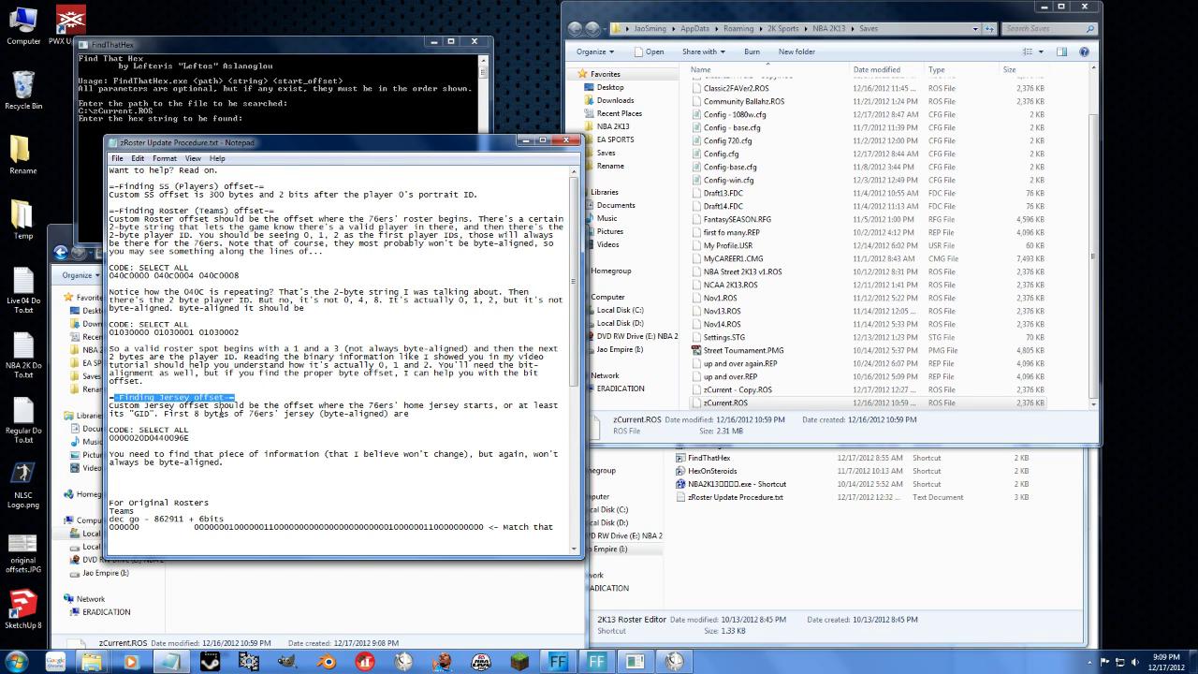
{"action": "left_click", "coordinate": [220, 412]}
{"action": "left_click_drag", "start_coordinate": [417, 413], "coordinate": [358, 413]}
{"action": "left_click_drag", "start_coordinate": [191, 437], "coordinate": [110, 437]}
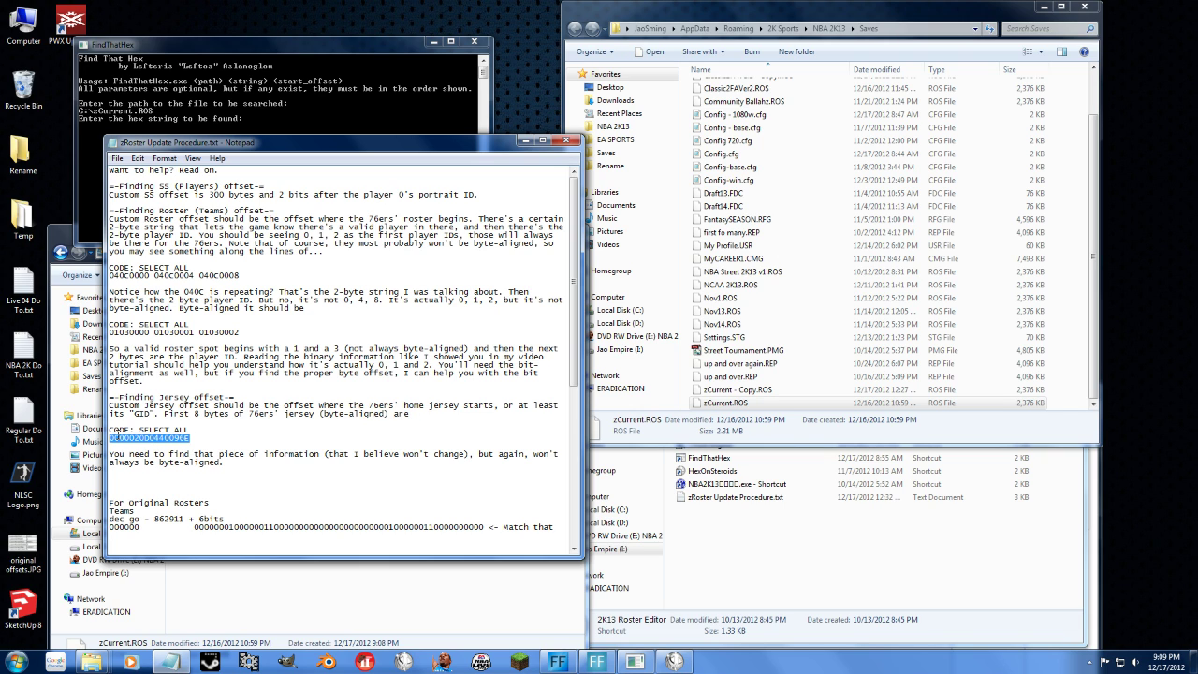
Enter 0000020D0440096E as FindThatHex's hex search string
{"action": "left_click_drag", "start_coordinate": [315, 143], "coordinate": [605, 118]}
{"action": "left_click", "coordinate": [268, 136]}
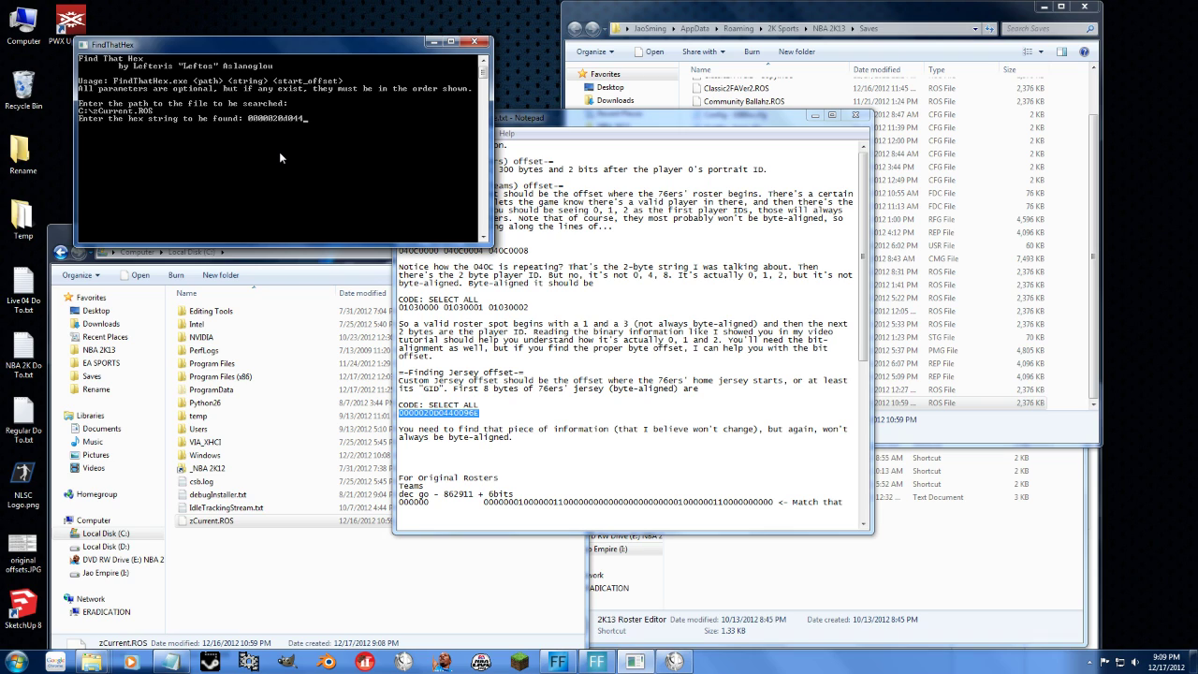
{"action": "type", "text": "96"}
{"action": "key", "text": "Return"}
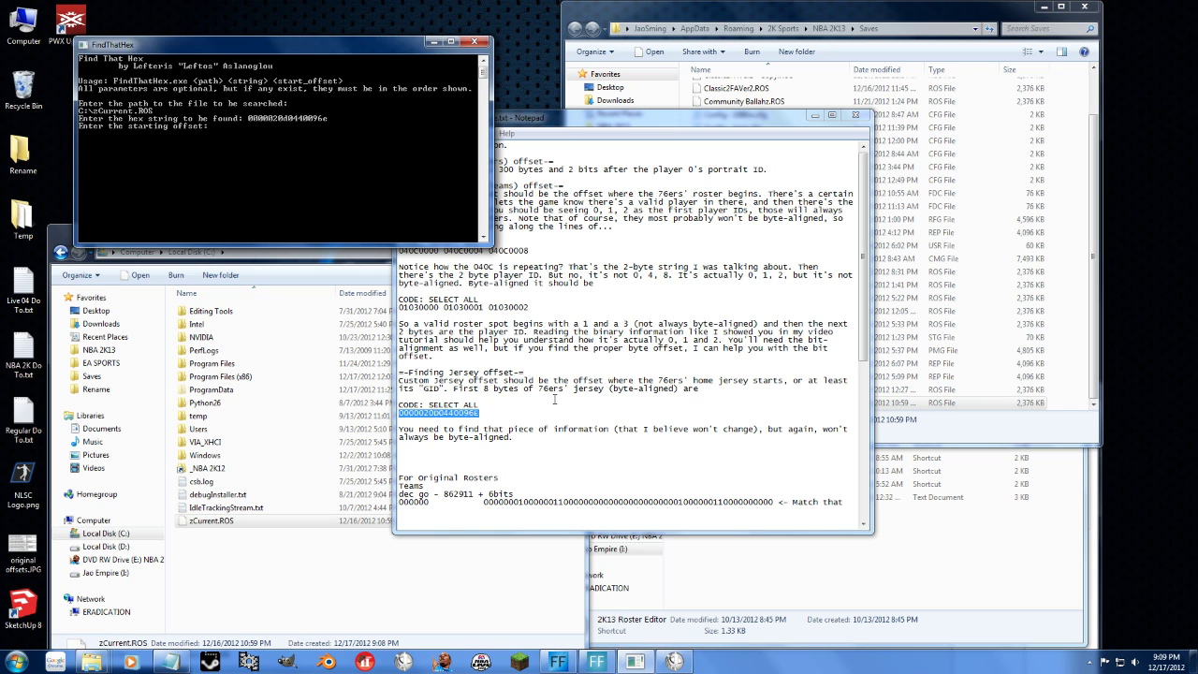
View original offsets.JPG zoomed in to read the reference CustomJerseyOffset 1486997
{"action": "double_click", "coordinate": [23, 547]}
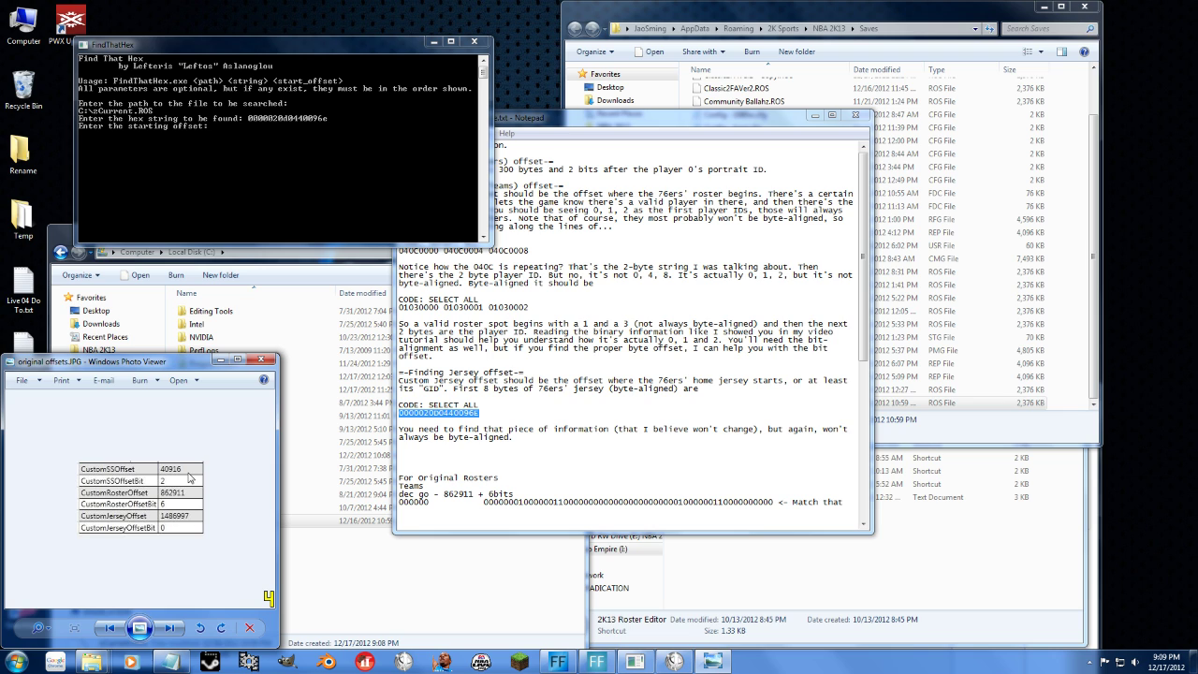
{"action": "scroll", "coordinate": [180, 495], "scroll_direction": "up", "scroll_amount": 2}
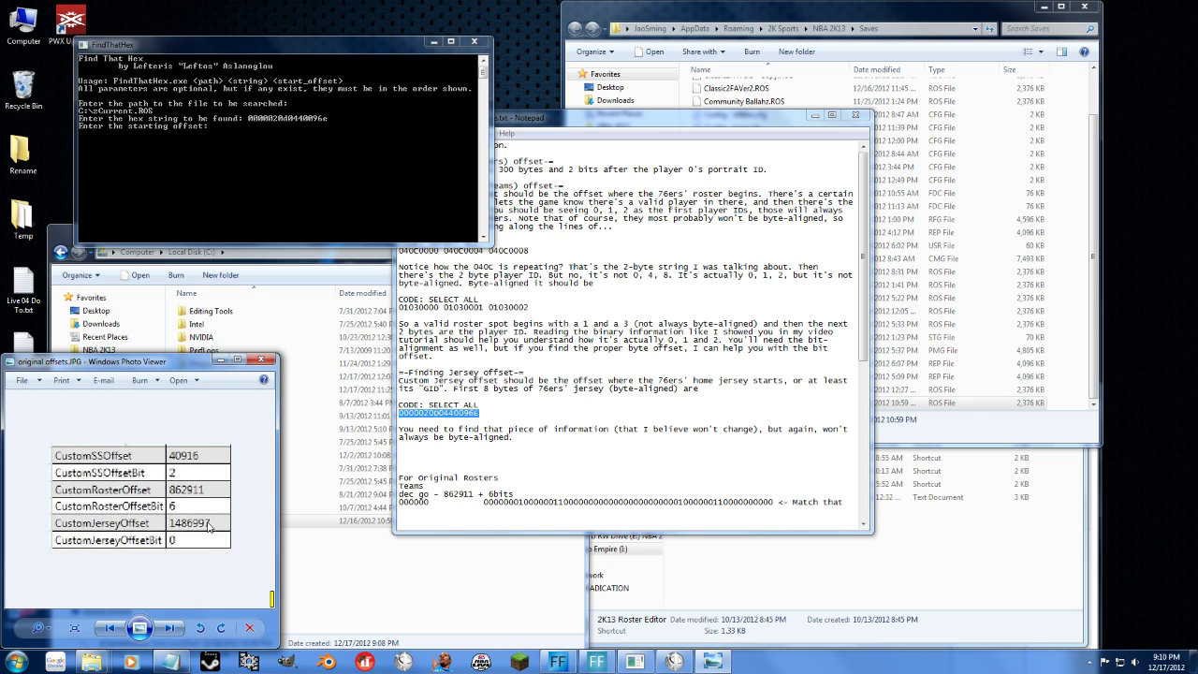
{"action": "left_click", "coordinate": [225, 133]}
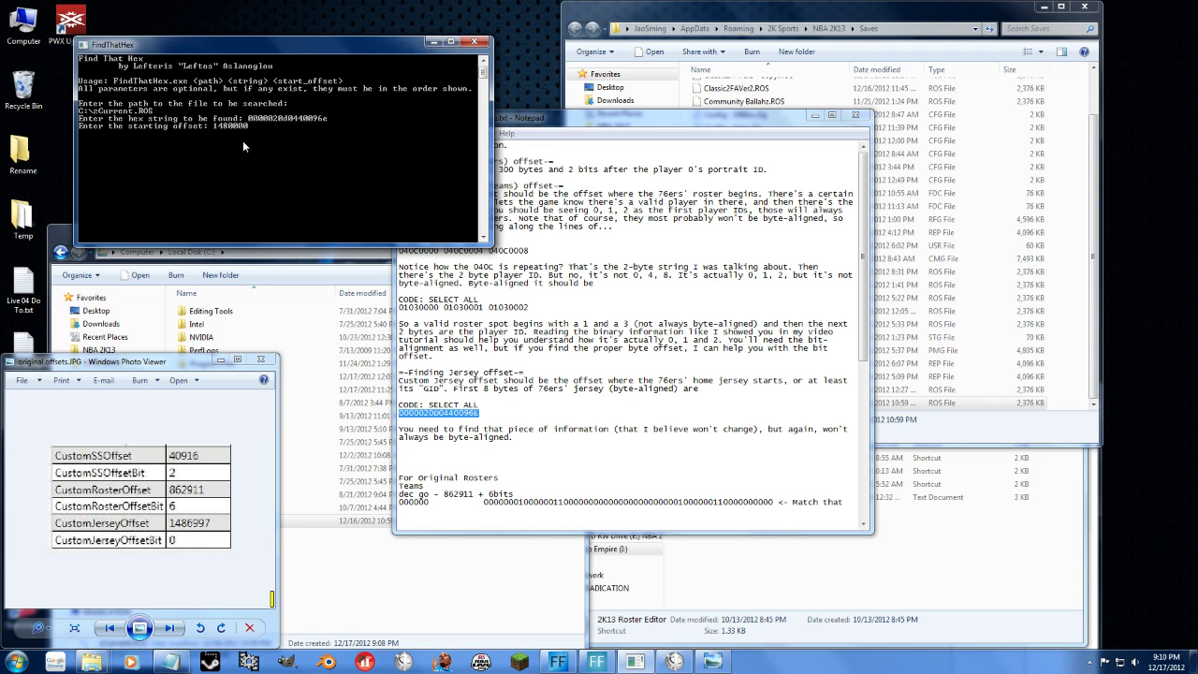
Search from offset 1480000, finding the jersey string at 1492609 +5
{"action": "key", "text": "Return"}
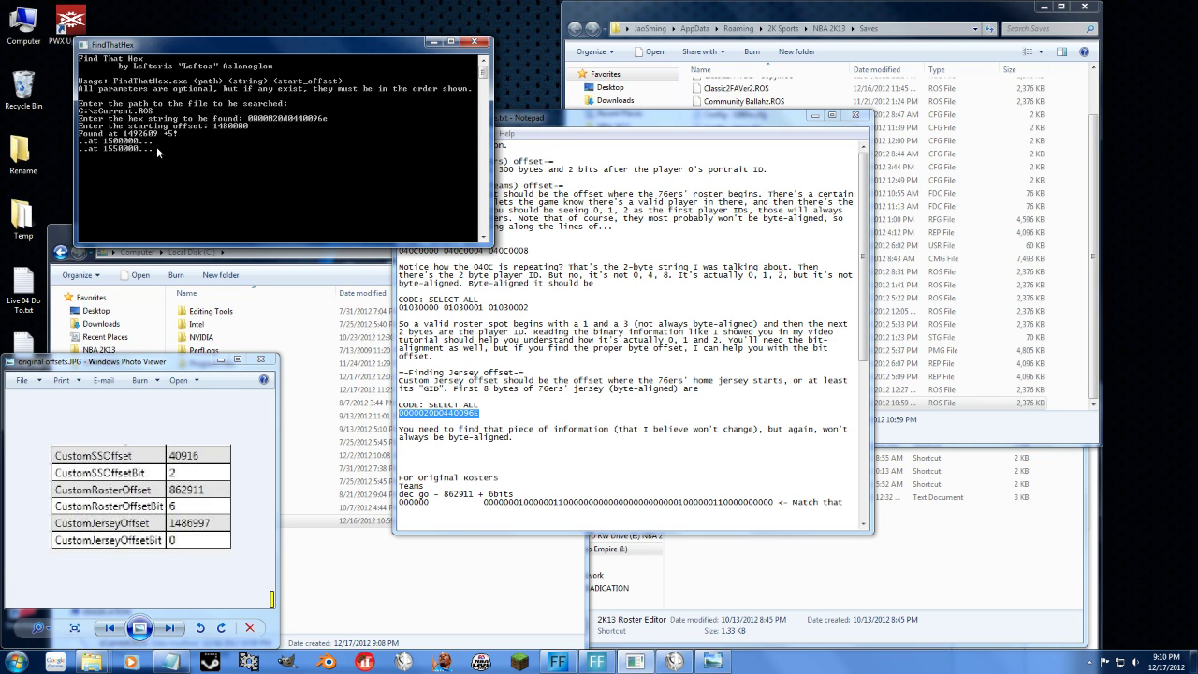
{"action": "left_click", "coordinate": [685, 666]}
Verify CustomJerseyOffset 1492609 with bit 5, then load zCurrent.ROS into the editor
{"action": "left_click_drag", "start_coordinate": [358, 337], "coordinate": [440, 258]}
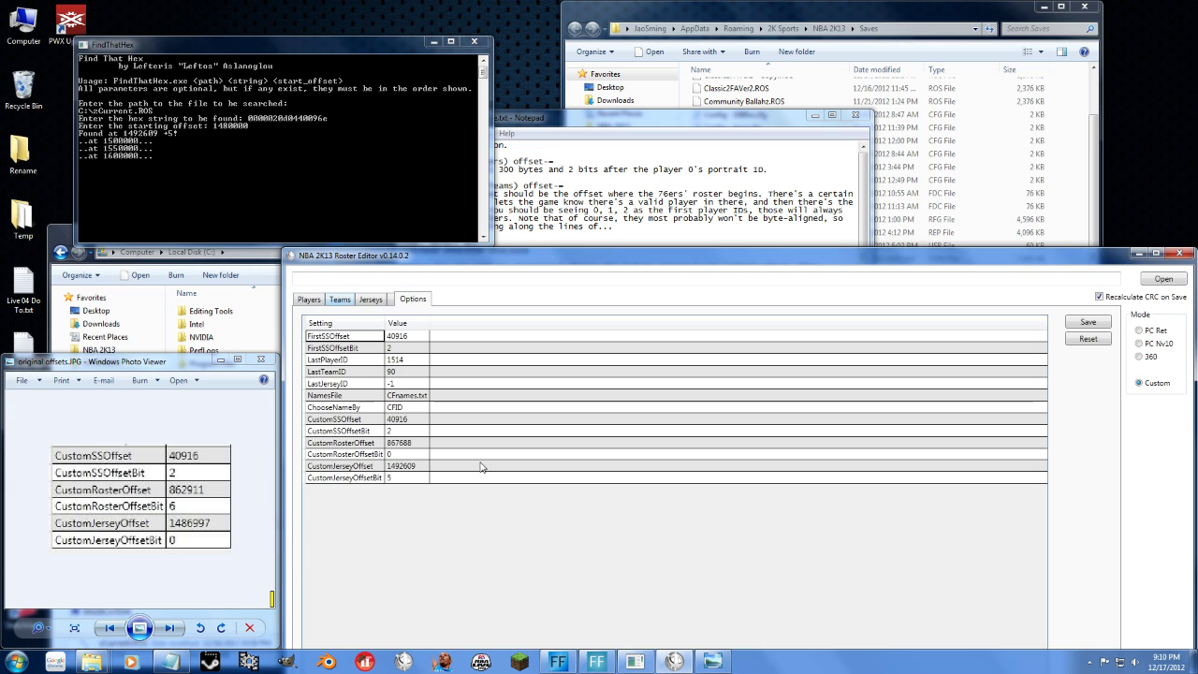
{"action": "left_click", "coordinate": [394, 478]}
{"action": "left_click", "coordinate": [406, 466]}
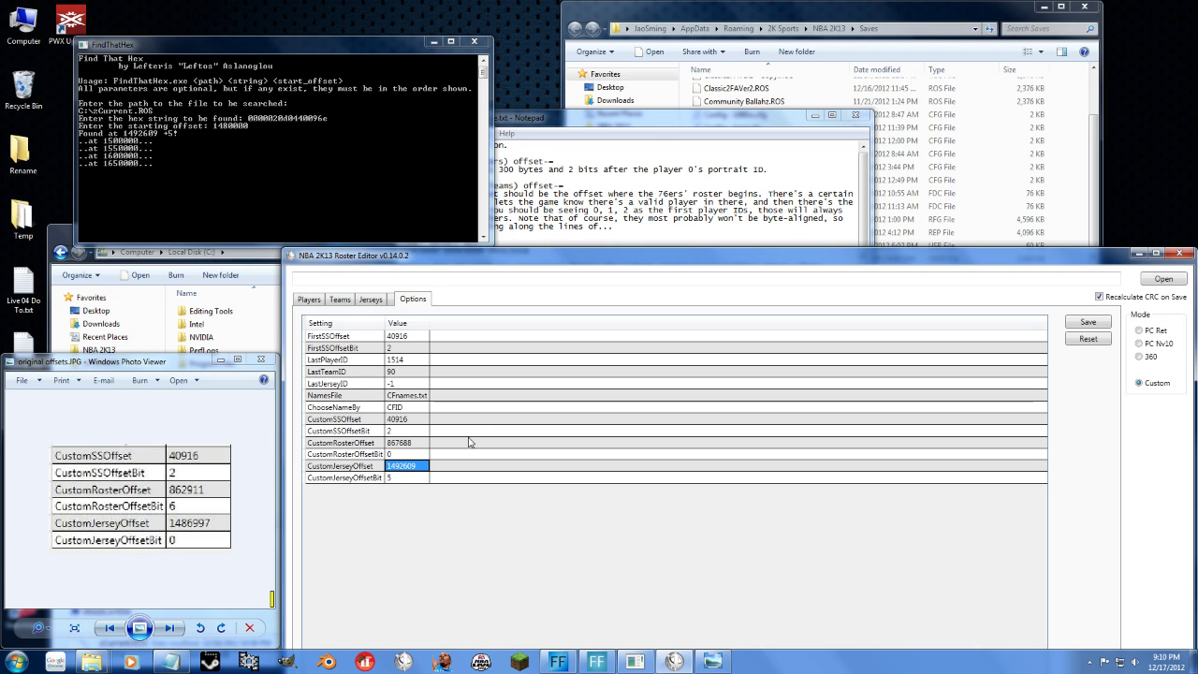
{"action": "left_click", "coordinate": [1164, 280]}
{"action": "double_click", "coordinate": [433, 481]}
Scroll the Jerseys grid down through the Pacers and Pistons, then centre the FindThatHex console
{"action": "left_click", "coordinate": [361, 299]}
{"action": "scroll", "coordinate": [480, 409], "scroll_direction": "down", "scroll_amount": 10}
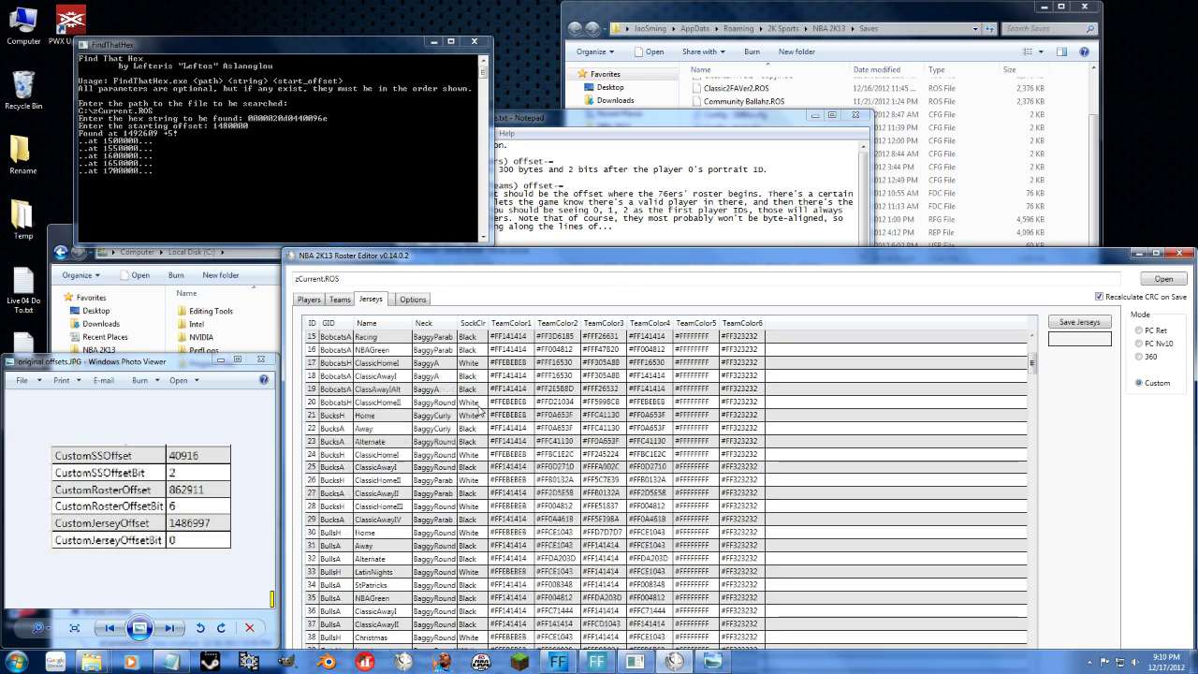
{"action": "scroll", "coordinate": [480, 410], "scroll_direction": "down", "scroll_amount": 20}
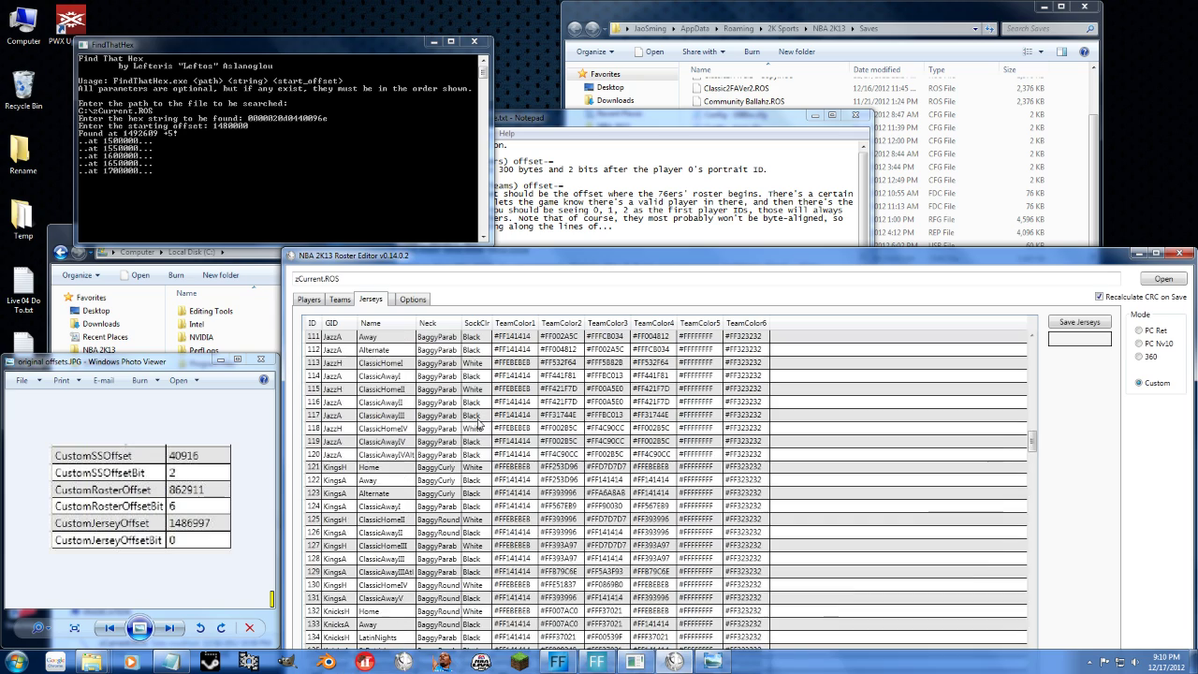
{"action": "scroll", "coordinate": [477, 423], "scroll_direction": "down", "scroll_amount": 18}
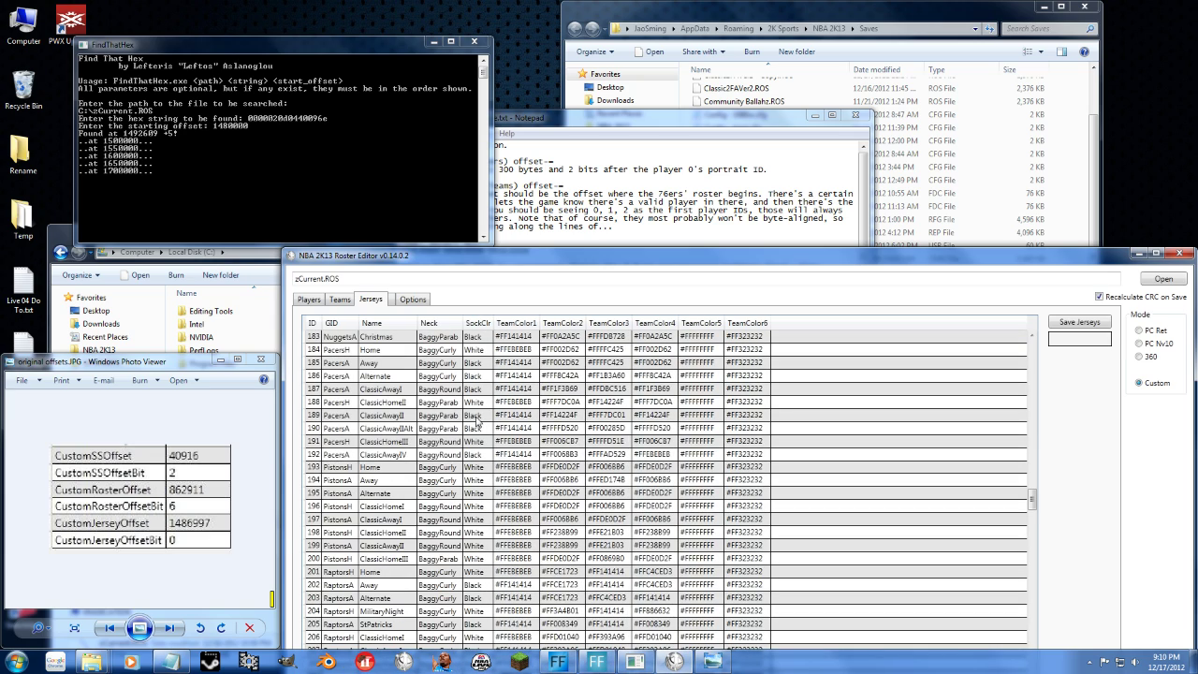
{"action": "left_click", "coordinate": [344, 42]}
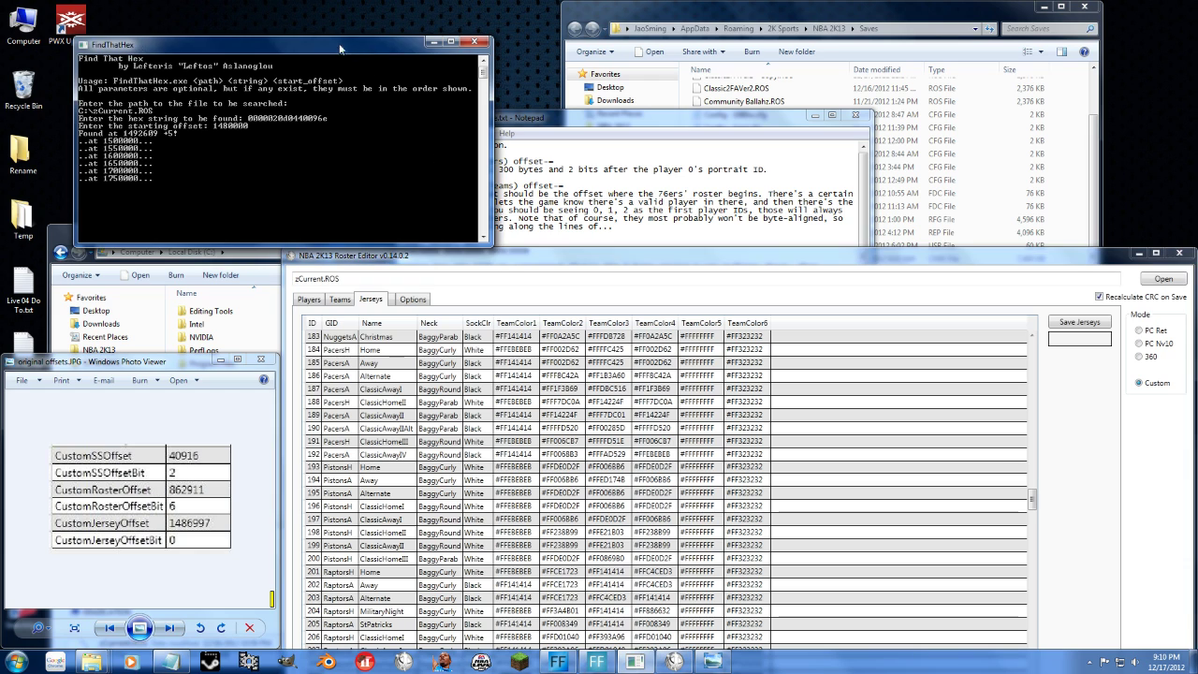
{"action": "left_click_drag", "start_coordinate": [345, 41], "coordinate": [550, 131]}
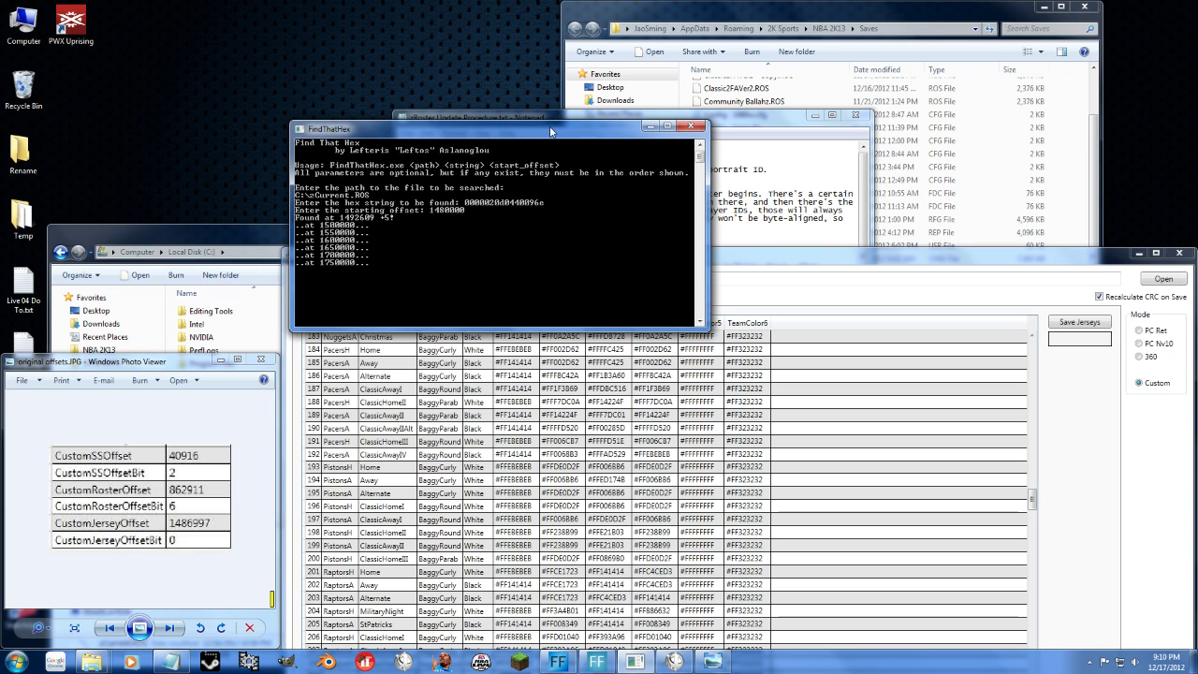